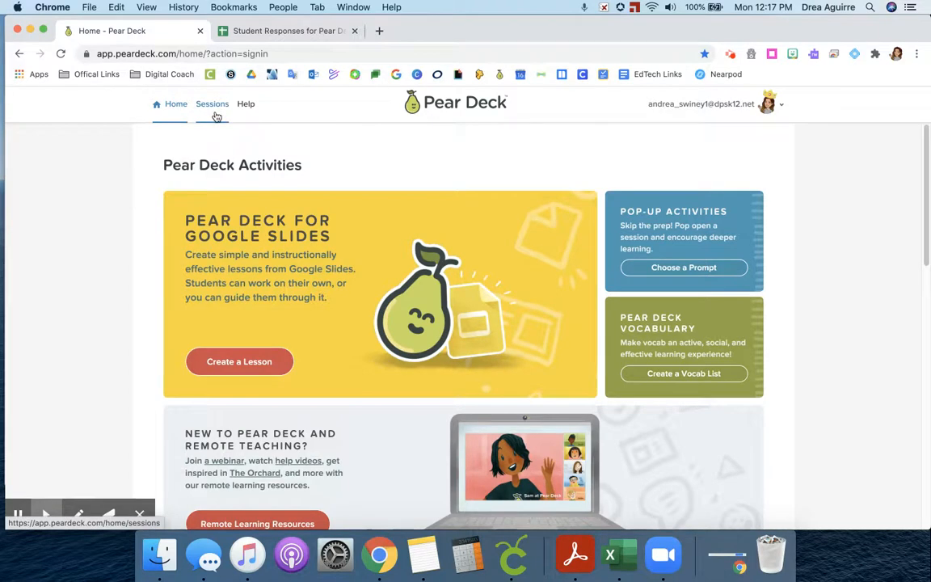
# End the Friday 11/13 session of "5: Climate, Weather and Natural ..." in the sessions list and export its responses to a spreadsheet
pyautogui.click(215, 116)
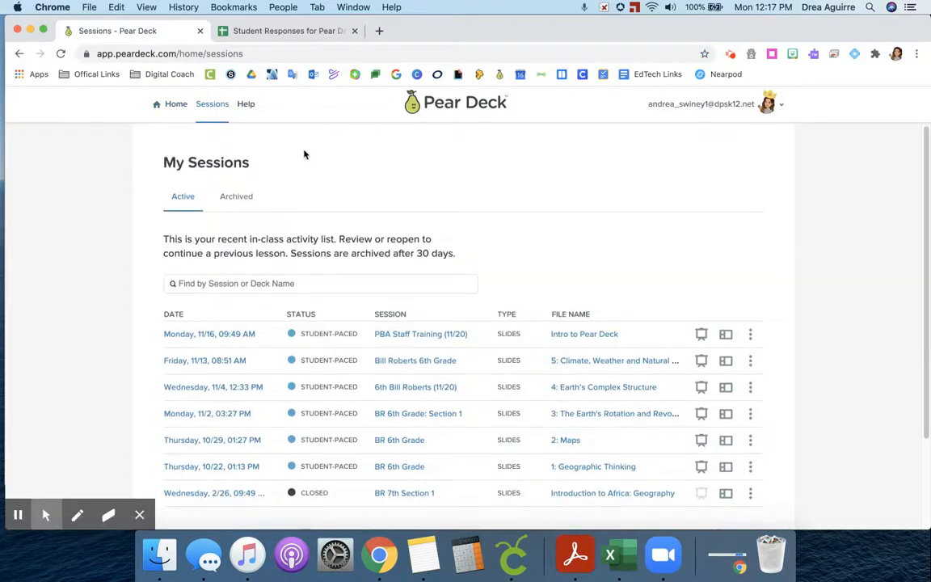
pyautogui.scroll(-2, 303, 153)
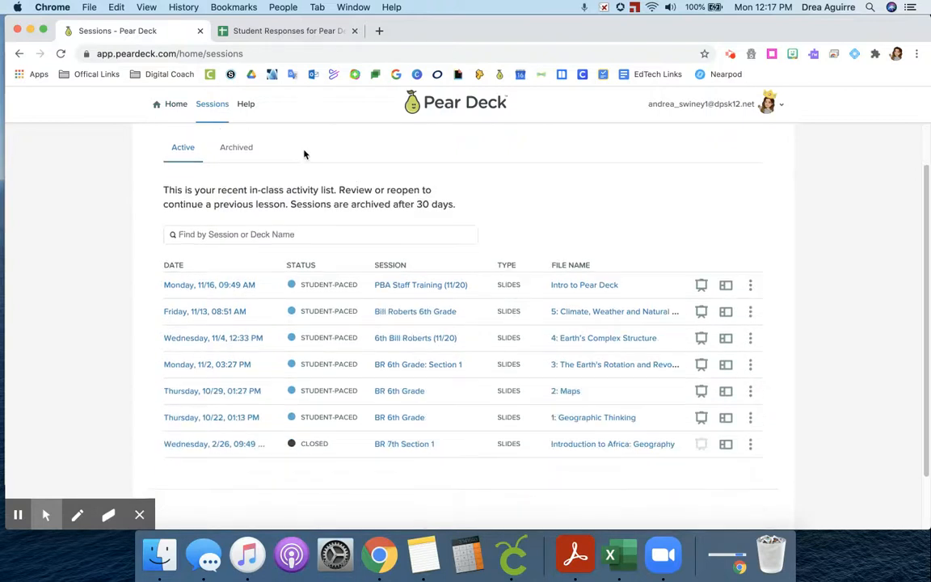
pyautogui.click(753, 321)
pyautogui.click(749, 357)
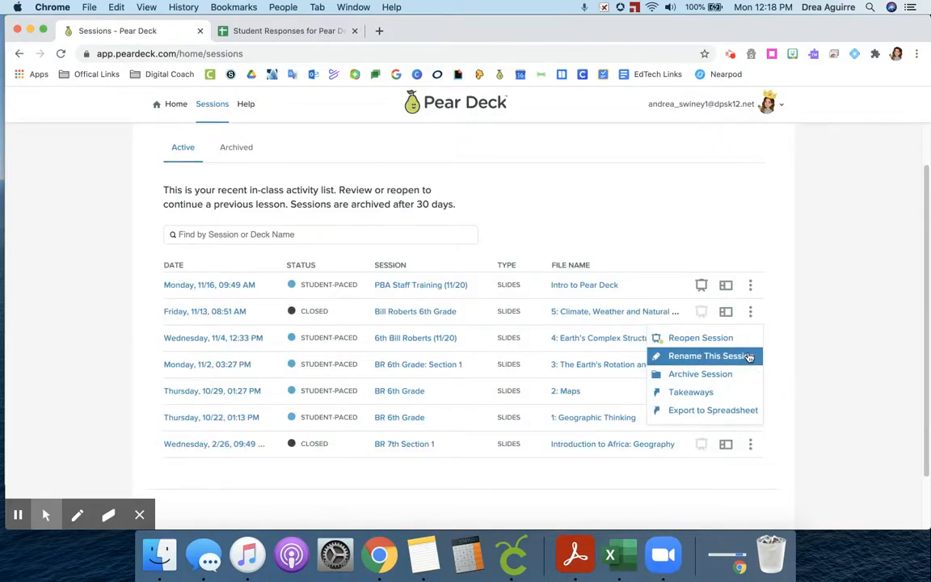
pyautogui.click(745, 411)
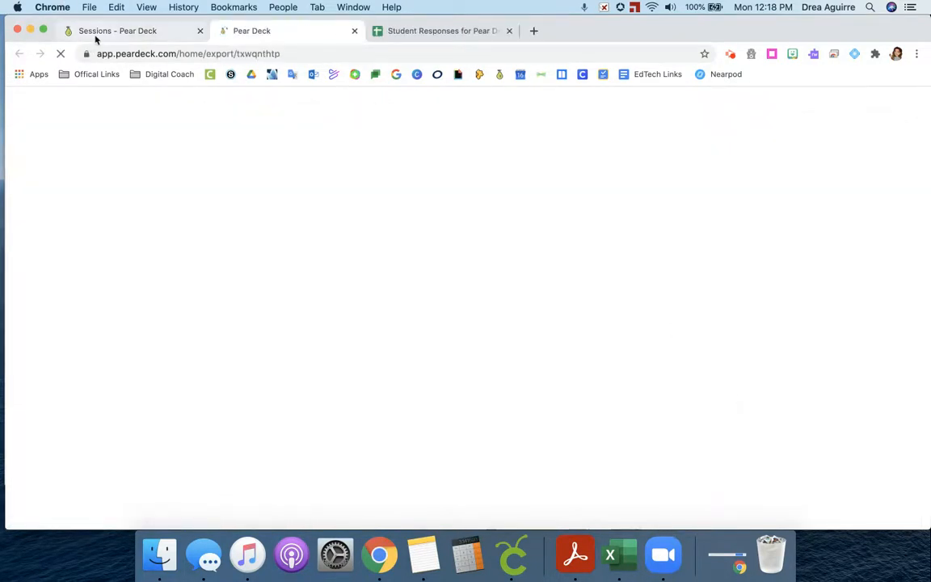
# Return to the sessions list, reopen the Friday 11/13 session and turn on Student-Paced mode for it
pyautogui.click(98, 33)
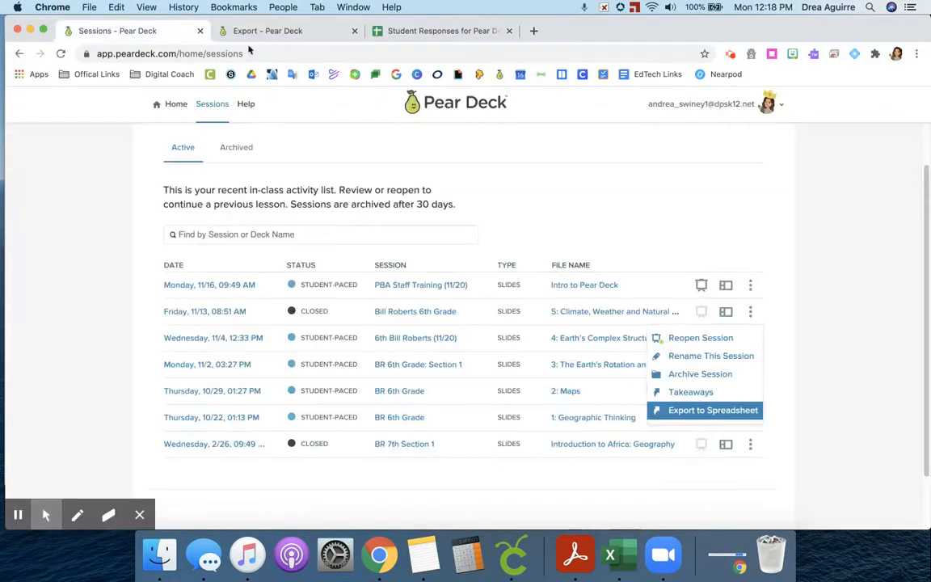
pyautogui.click(703, 338)
pyautogui.click(714, 343)
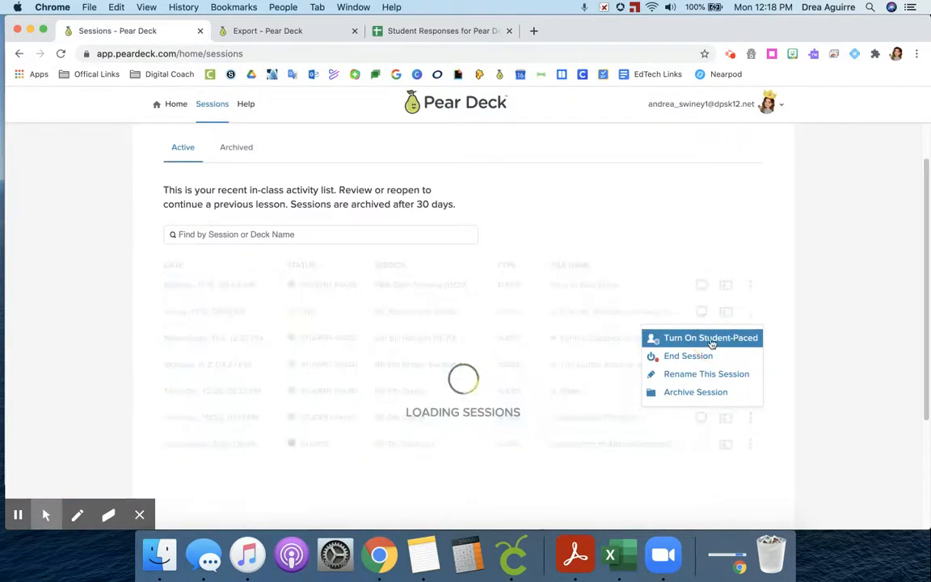
pyautogui.click(787, 301)
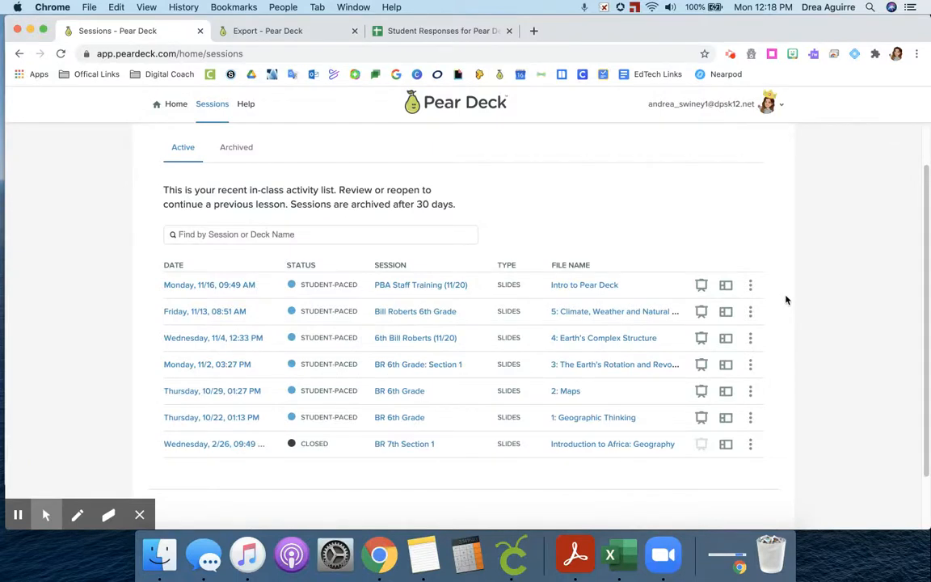
pyautogui.click(756, 311)
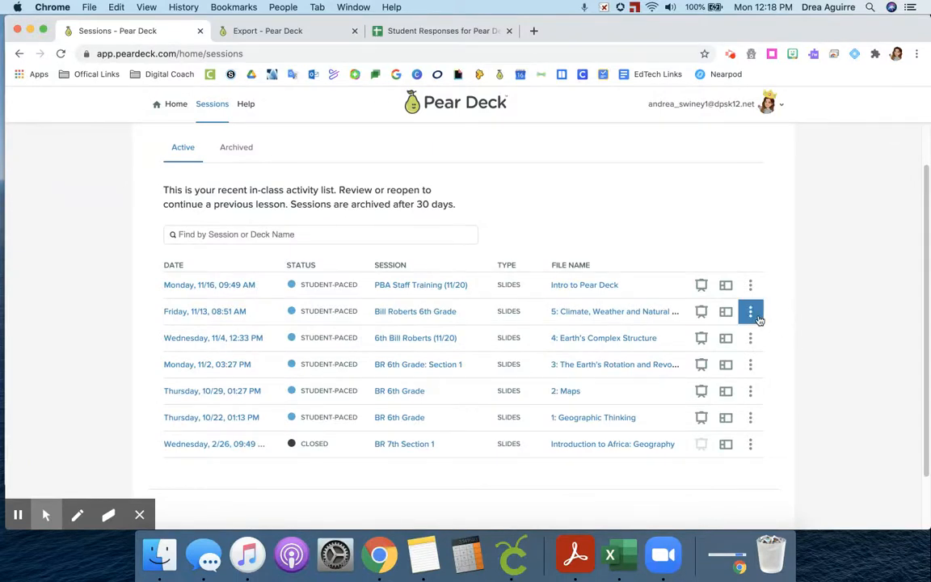
pyautogui.click(770, 310)
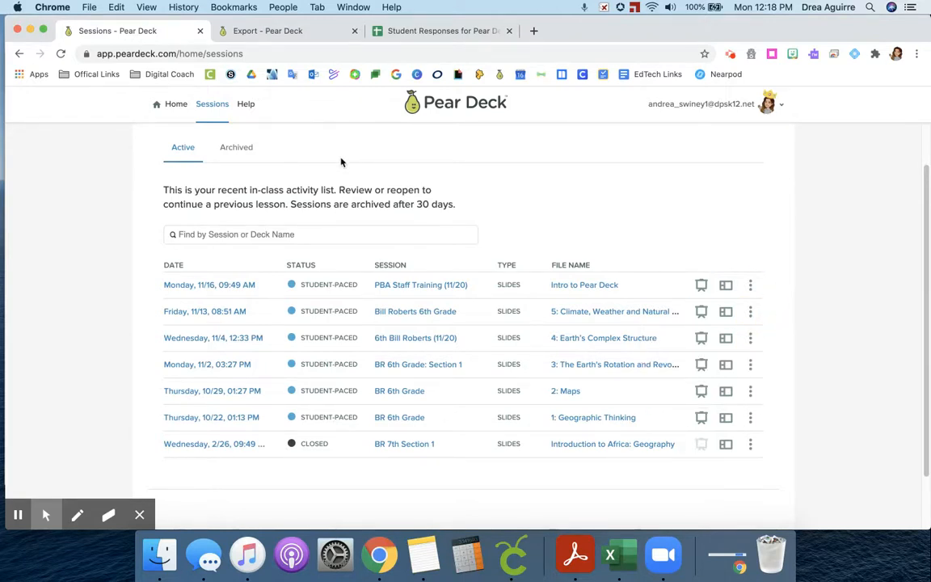
# Look through the newly exported student responses spreadsheet and close it
pyautogui.click(273, 32)
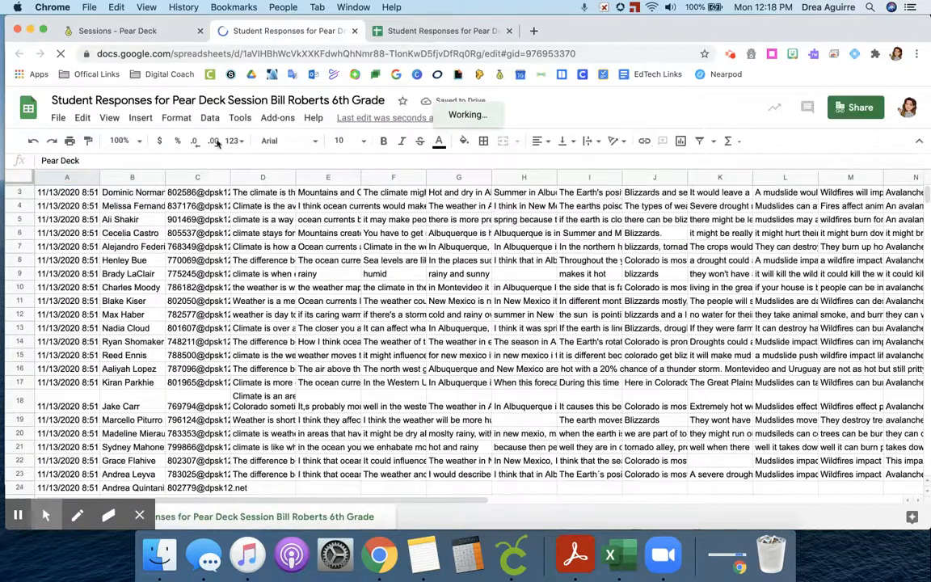
pyautogui.scroll(-10, 557, 322)
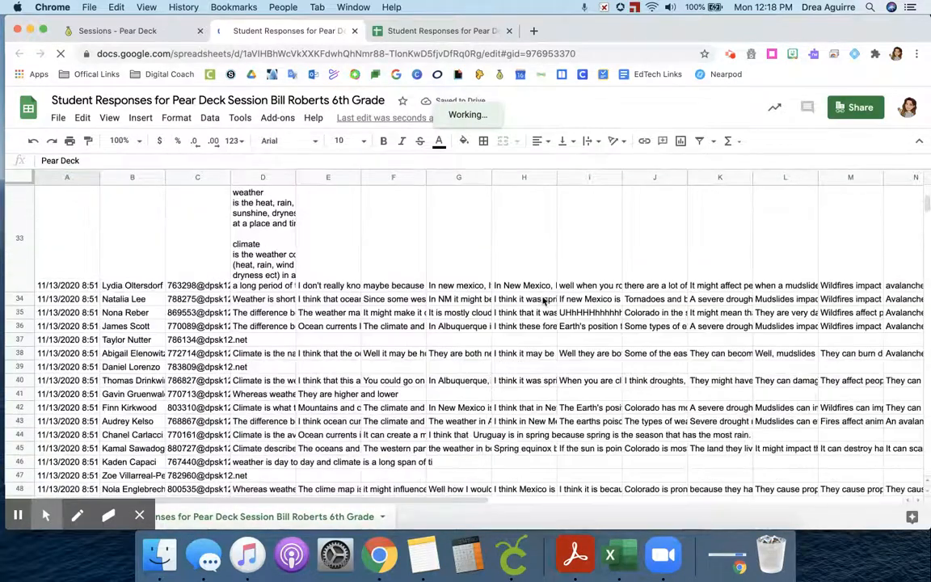
pyautogui.scroll(15, 545, 312)
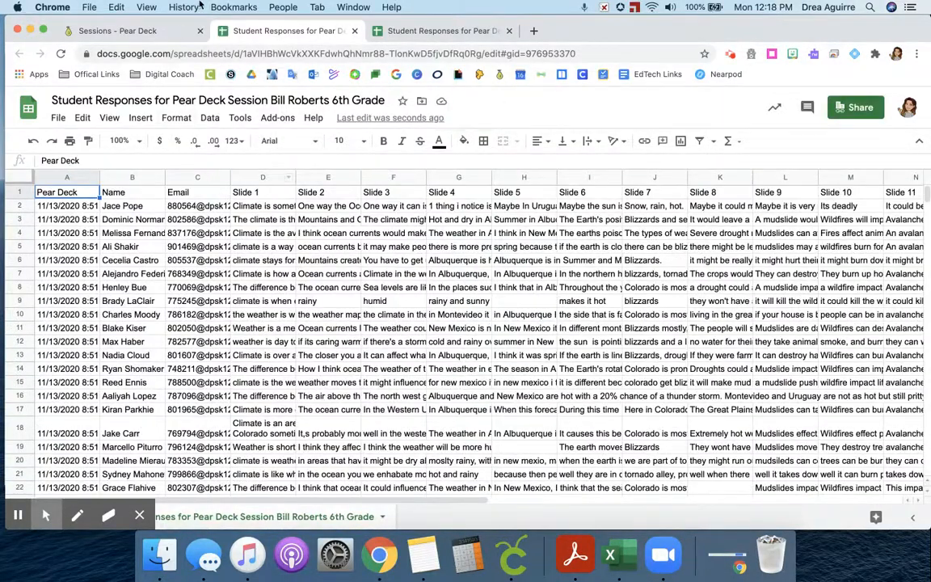
pyautogui.click(353, 31)
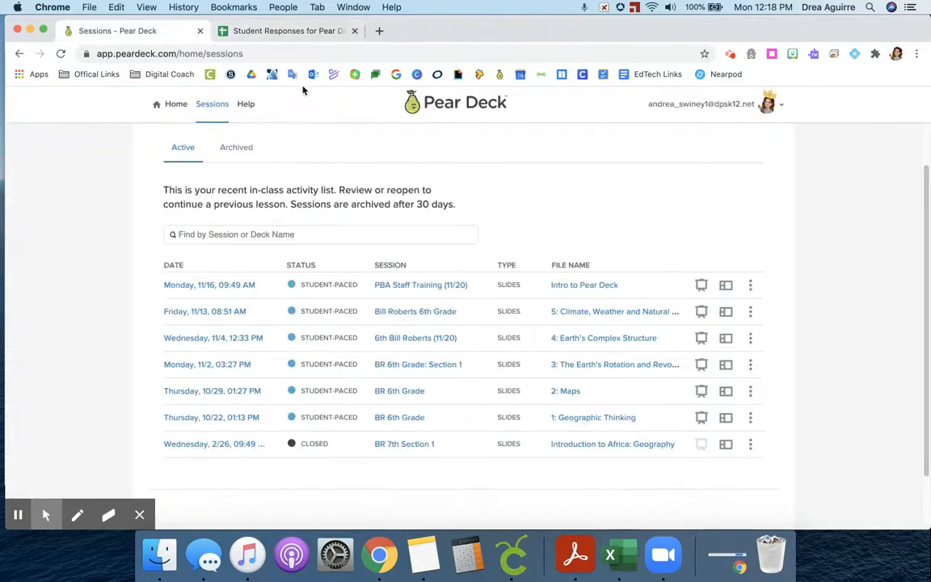
# In the already graded student responses spreadsheet, review the answers and scores for question 7 on weather and climate
pyautogui.click(298, 33)
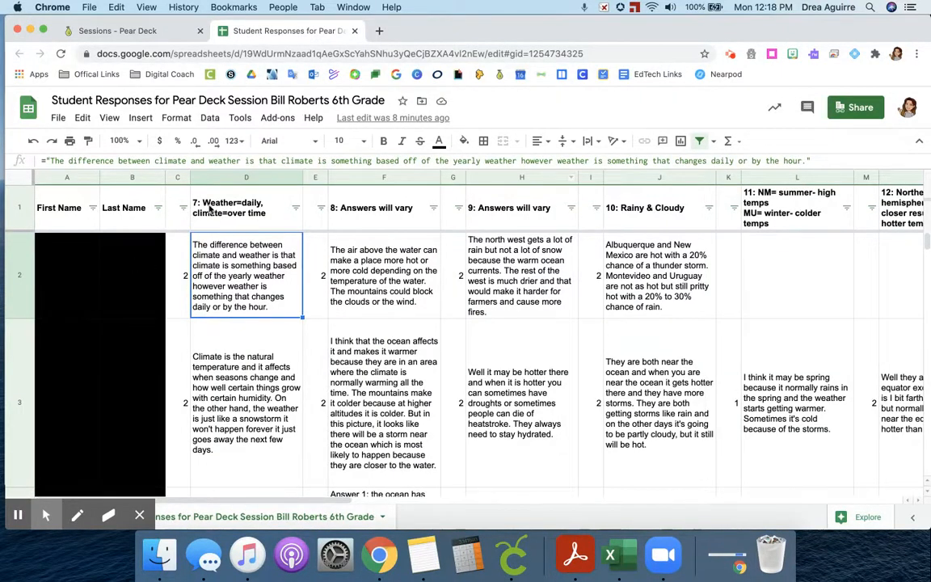
pyautogui.click(212, 208)
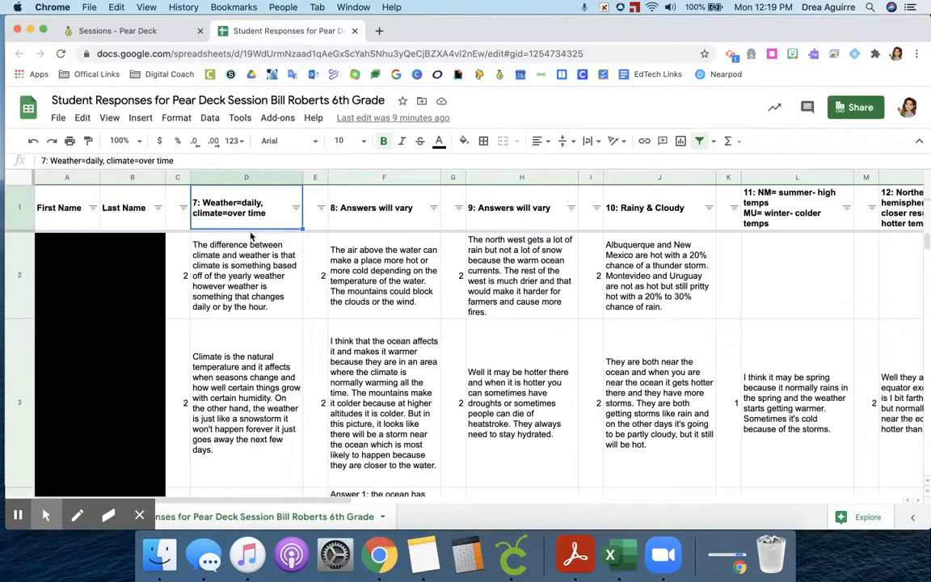
pyautogui.scroll(-15, 202, 307)
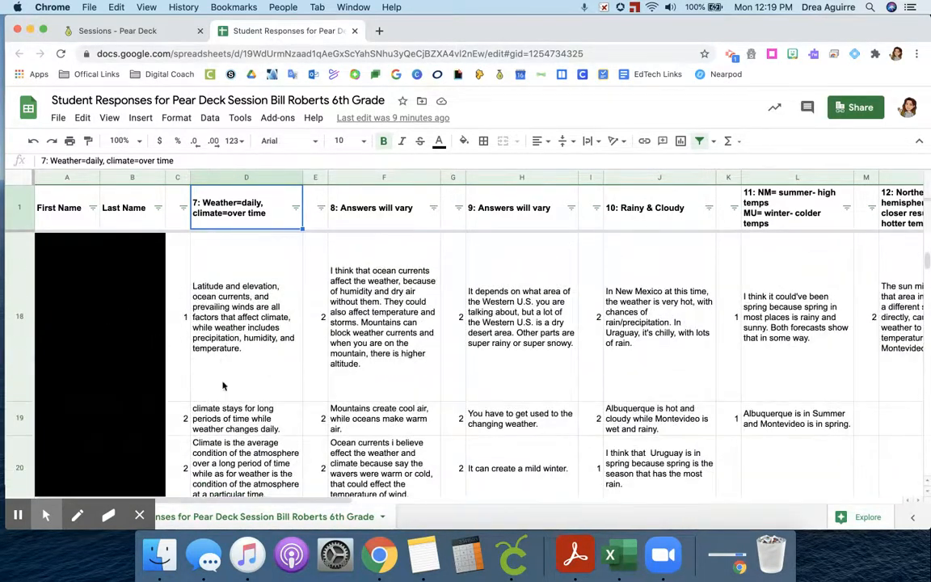
pyautogui.scroll(15, 224, 338)
pyautogui.scroll(5, 224, 334)
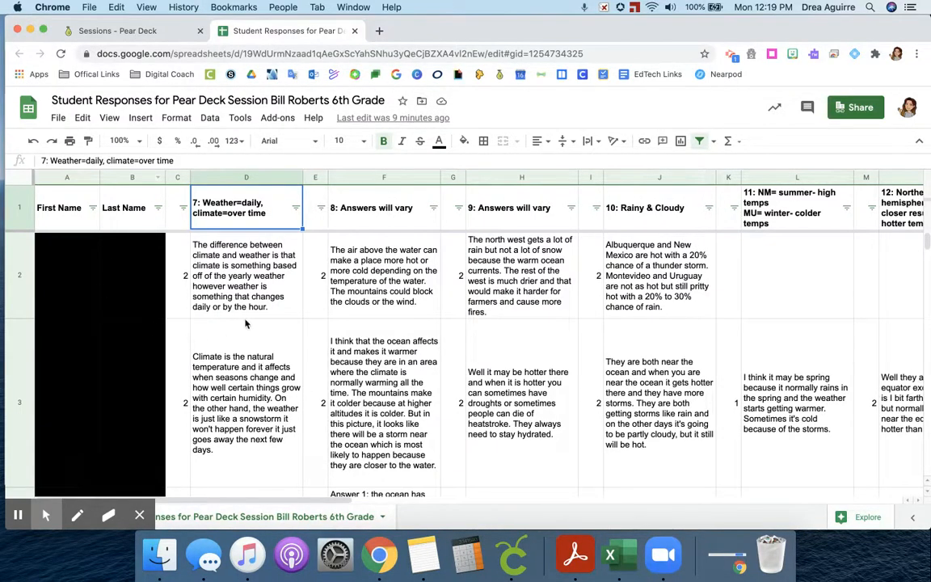
pyautogui.scroll(-8, 242, 320)
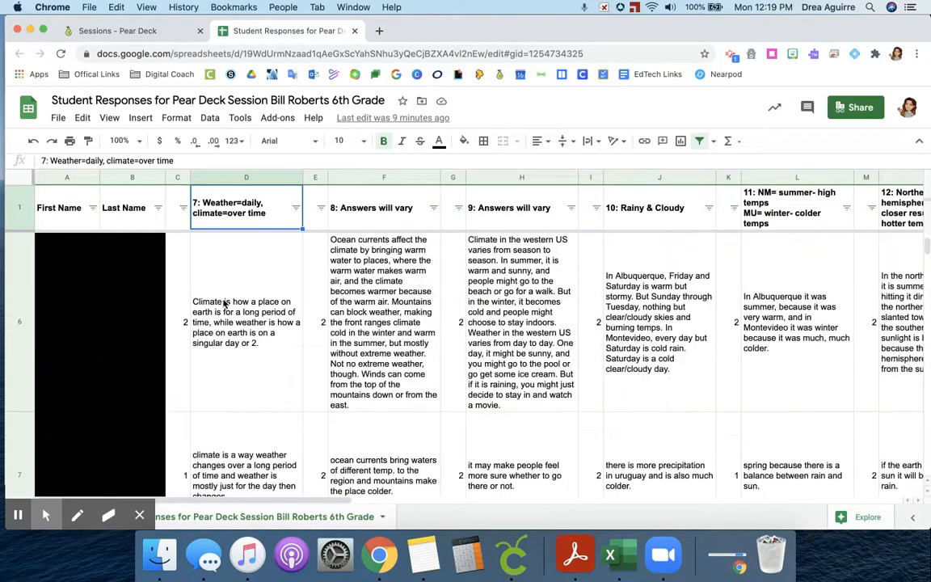
pyautogui.scroll(-5, 226, 304)
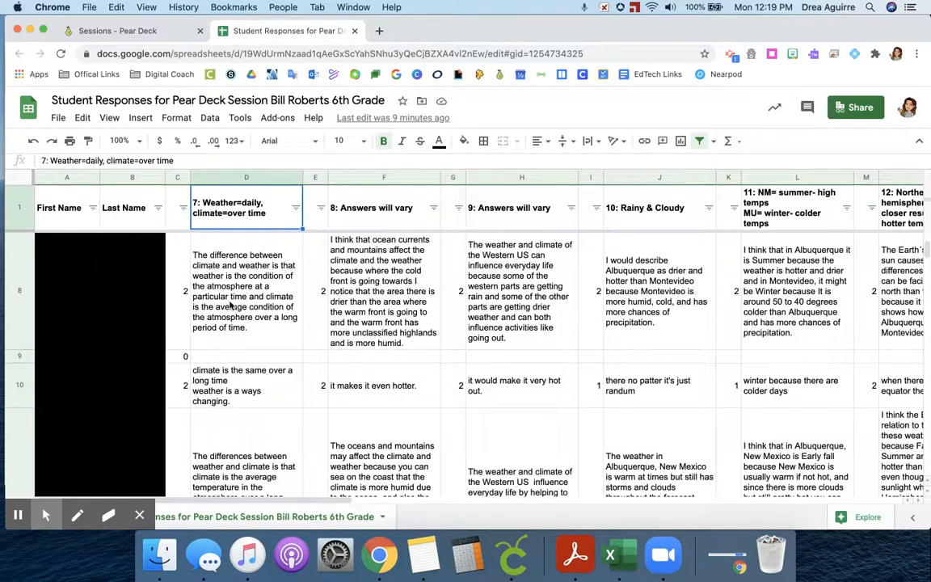
pyautogui.scroll(-4, 232, 305)
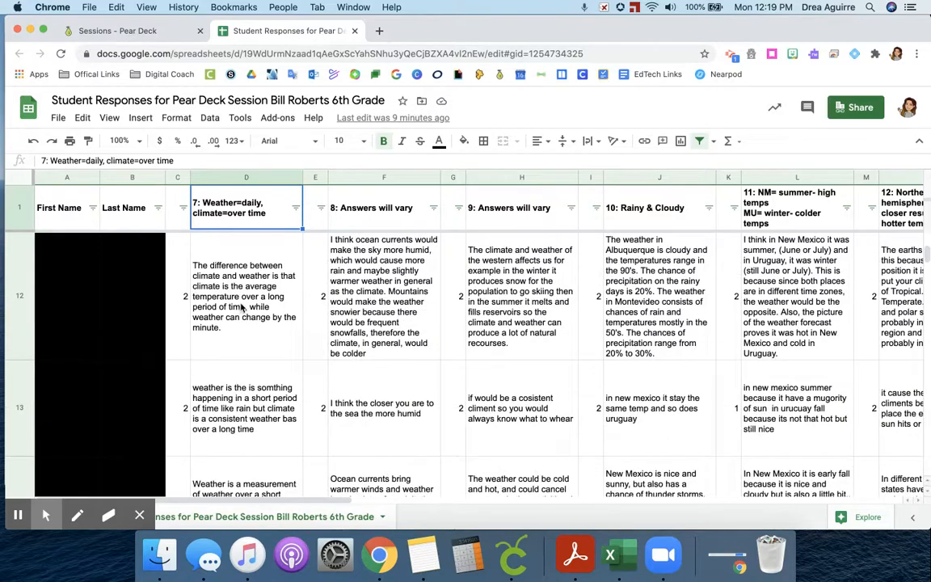
pyautogui.scroll(-4, 239, 307)
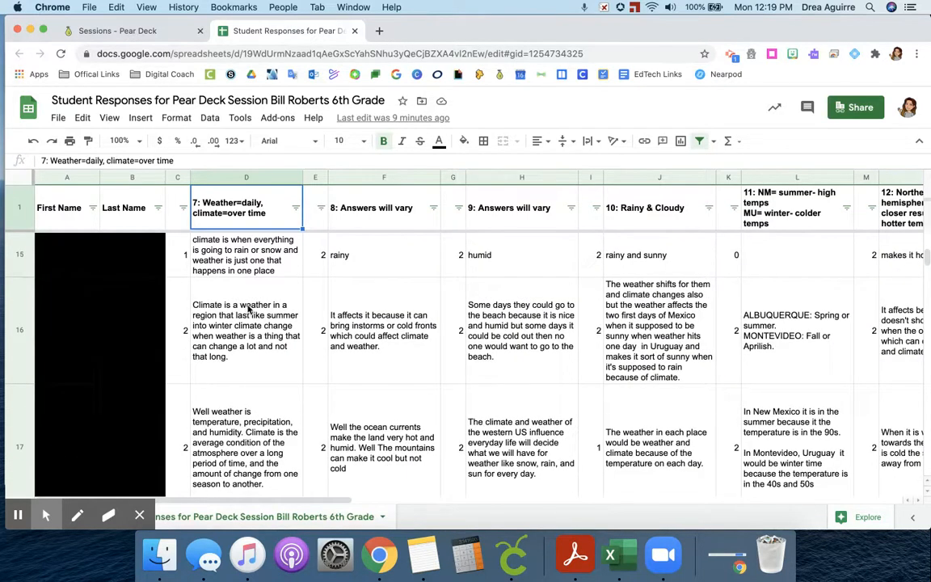
pyautogui.scroll(-3, 250, 314)
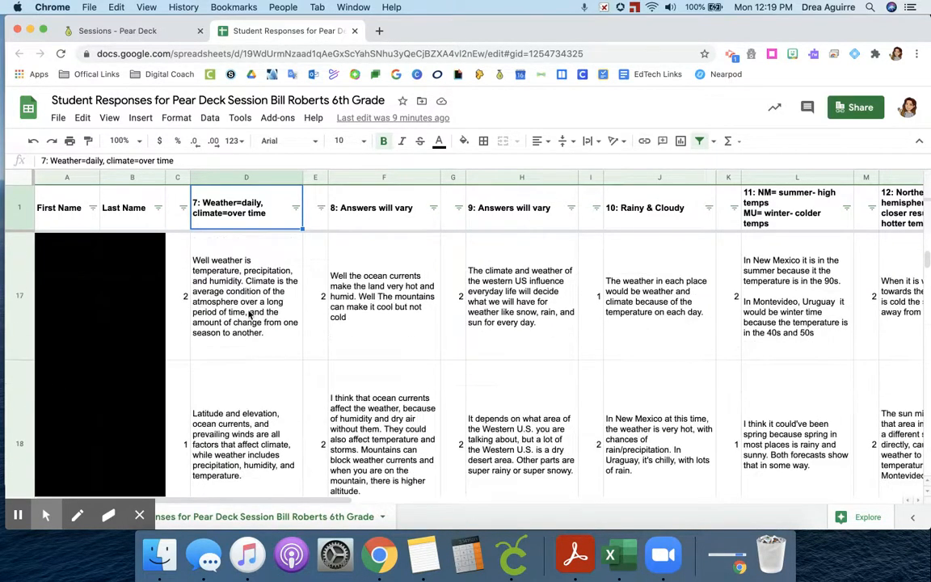
pyautogui.scroll(-3, 252, 316)
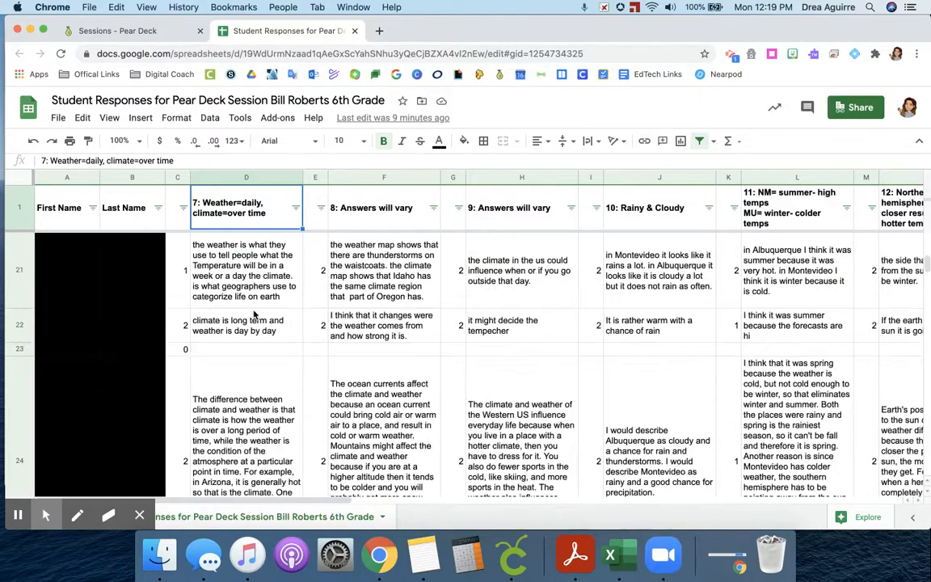
pyautogui.scroll(-3, 254, 318)
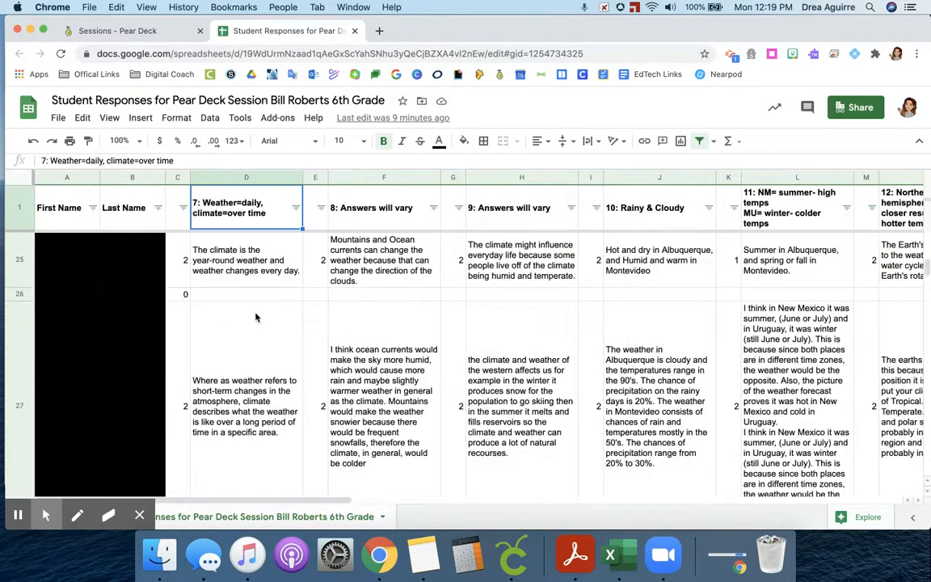
pyautogui.scroll(15, 252, 318)
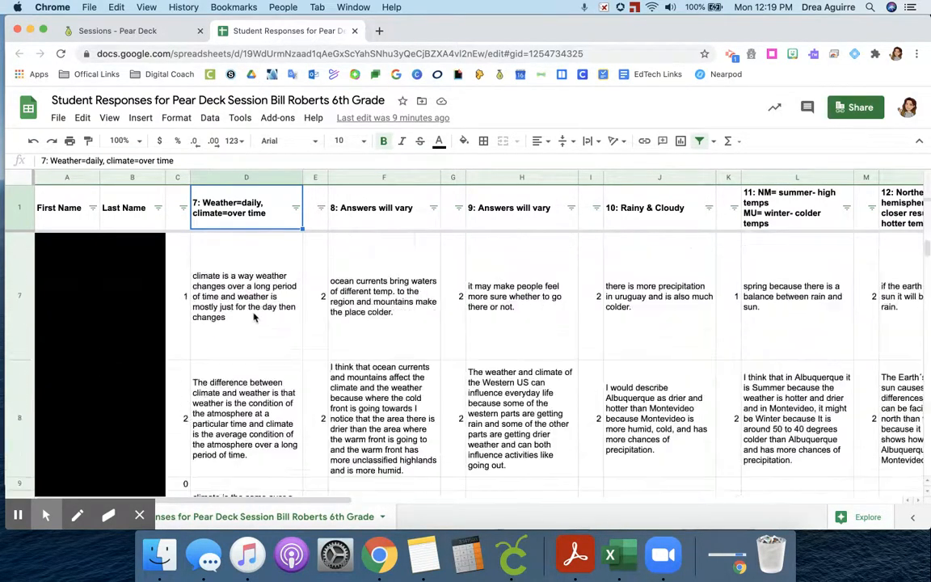
pyautogui.scroll(3, 247, 322)
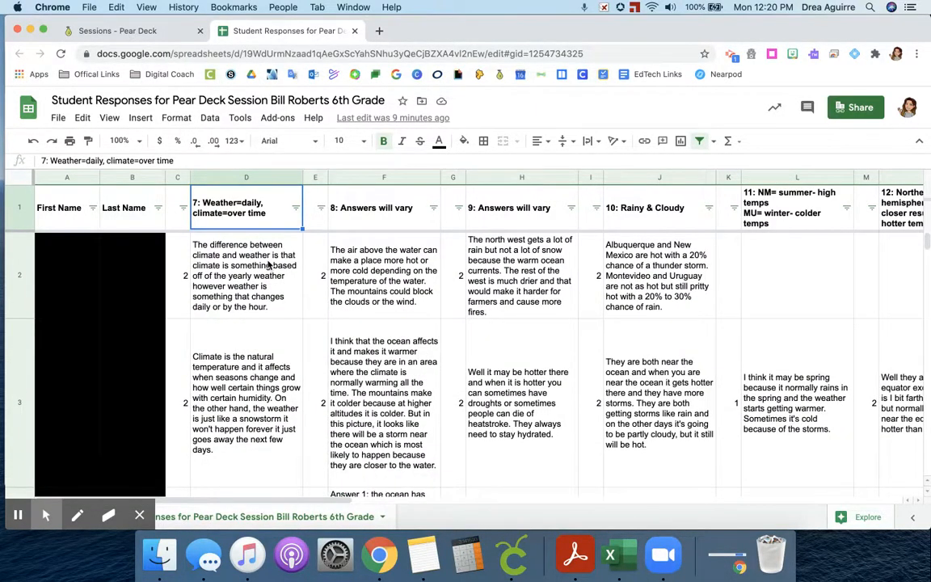
# Switch to Notes, select the question 7 feedback text in the "Slide Feedback" note, and minimize the window
pyautogui.click(433, 551)
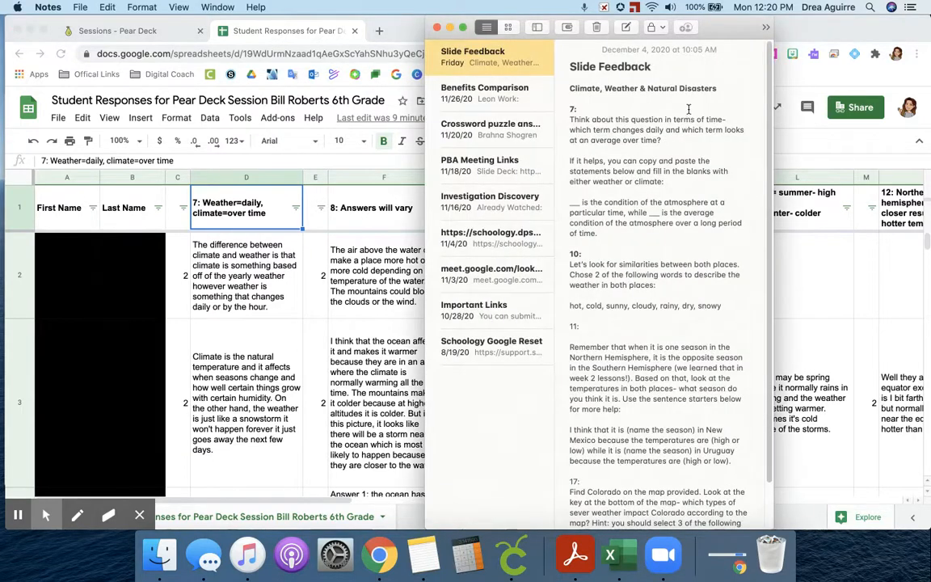
pyautogui.scroll(-1, 687, 156)
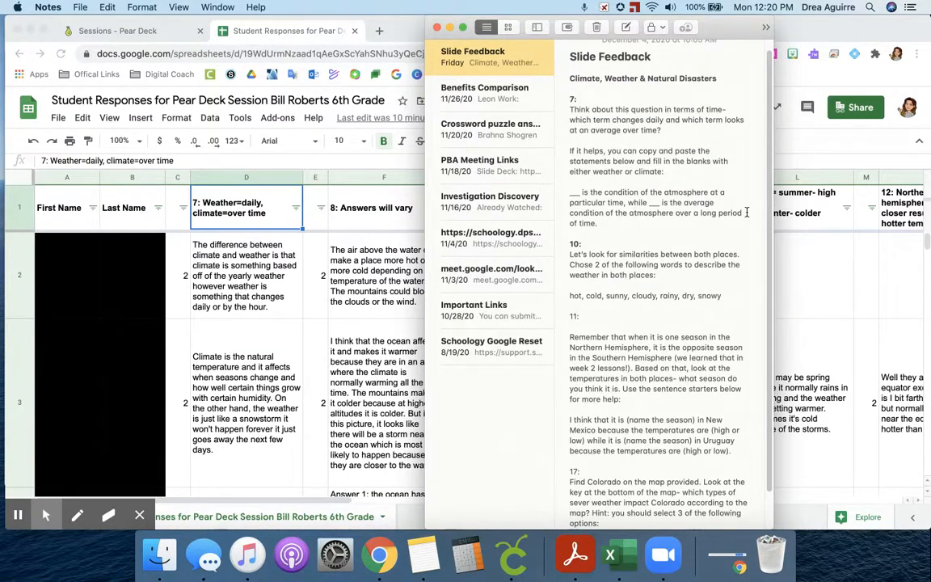
pyautogui.moveTo(608, 223); pyautogui.dragTo(570, 108)
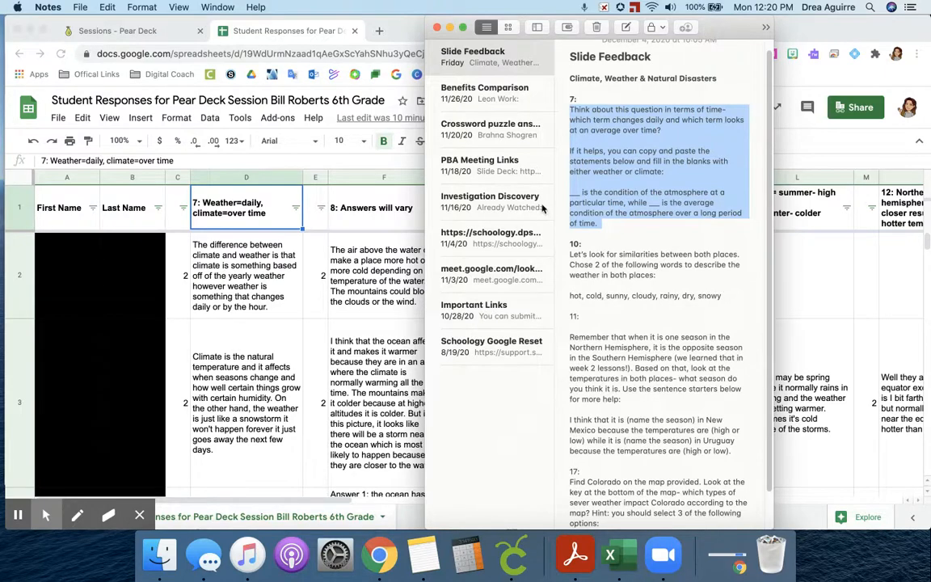
pyautogui.press('super+m')
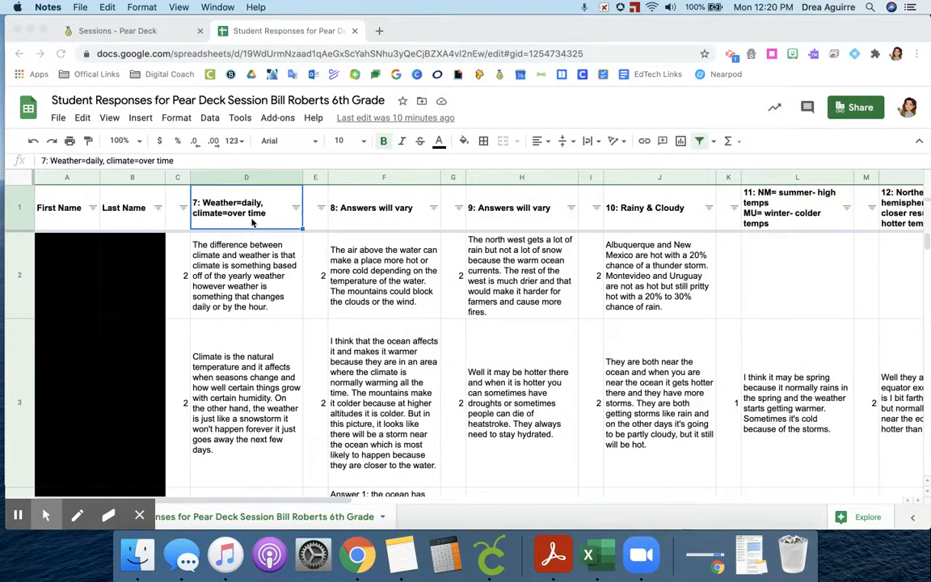
# Filter the question 7 score column C to show only rows with a score of 1
pyautogui.click(183, 208)
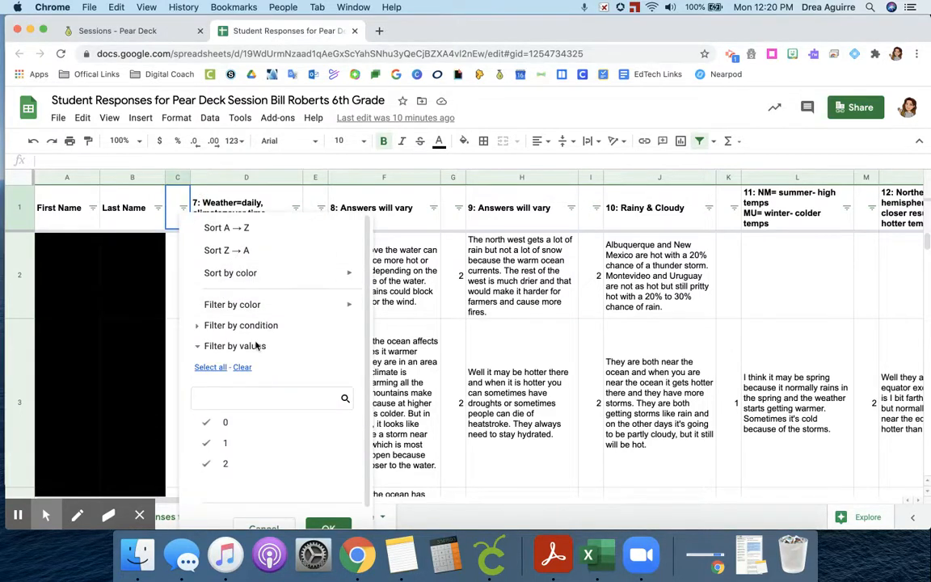
pyautogui.click(247, 424)
pyautogui.click(243, 463)
pyautogui.scroll(-1, 259, 395)
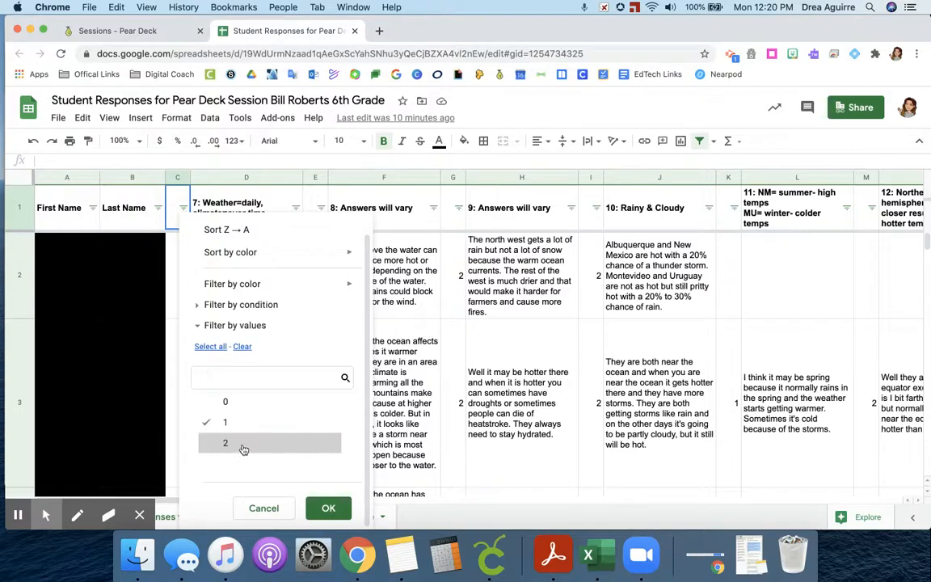
pyautogui.click(339, 508)
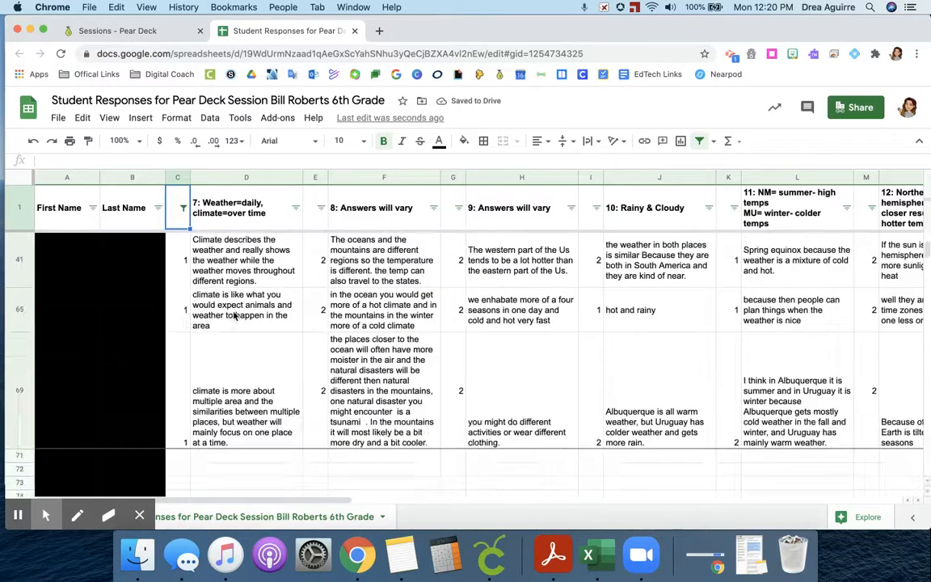
# Return to the Pear Deck sessions list and open the teacher dashboard of the Friday 11/13 session
pyautogui.click(146, 32)
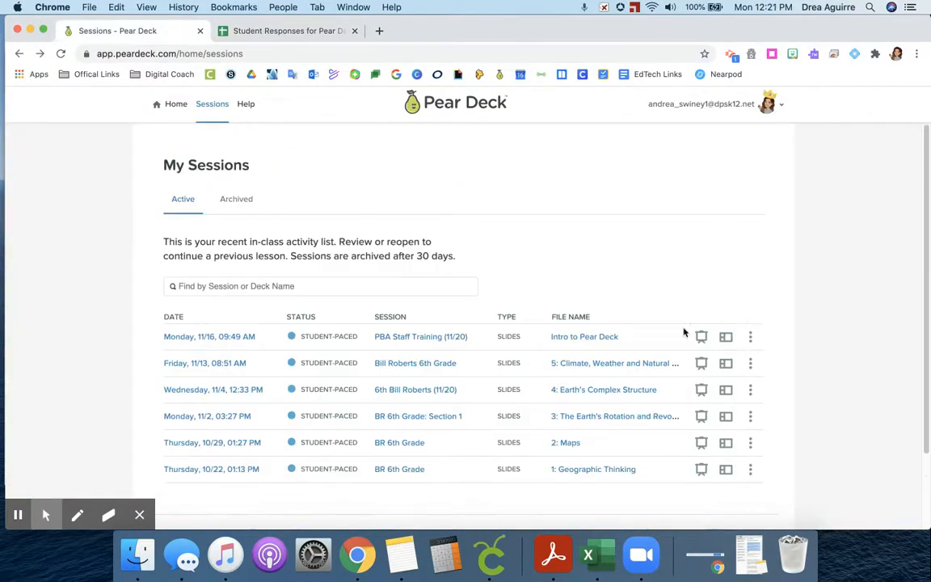
pyautogui.click(726, 363)
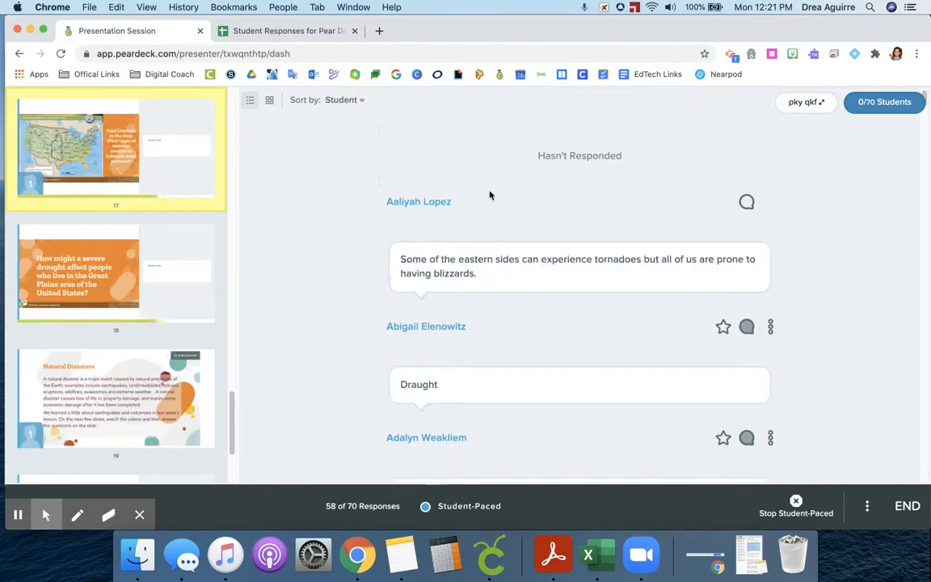
# Check the filtered question 7 answers in the student responses spreadsheet against the prepared "Slide Feedback" note in Notes, then return to the spreadsheet
pyautogui.click(275, 32)
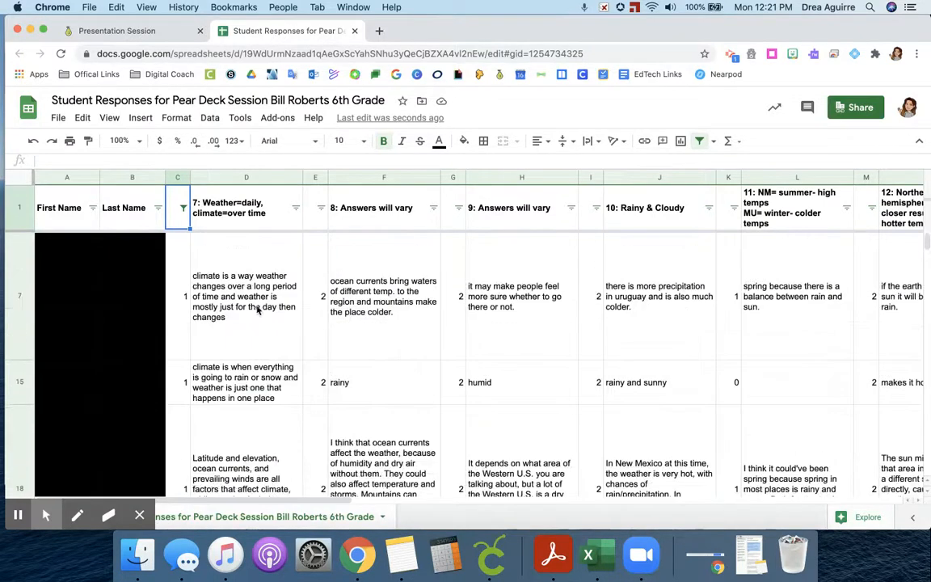
pyautogui.click(402, 554)
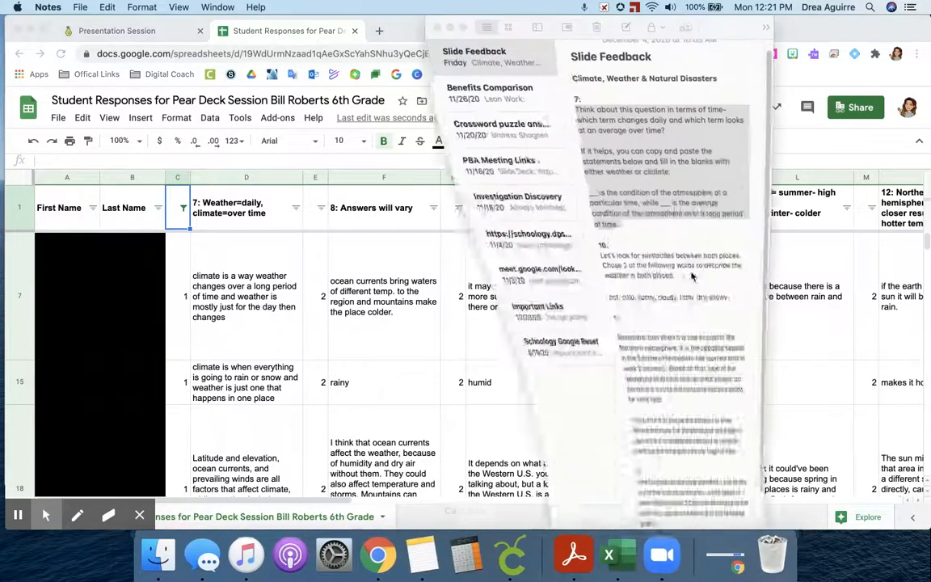
pyautogui.click(341, 385)
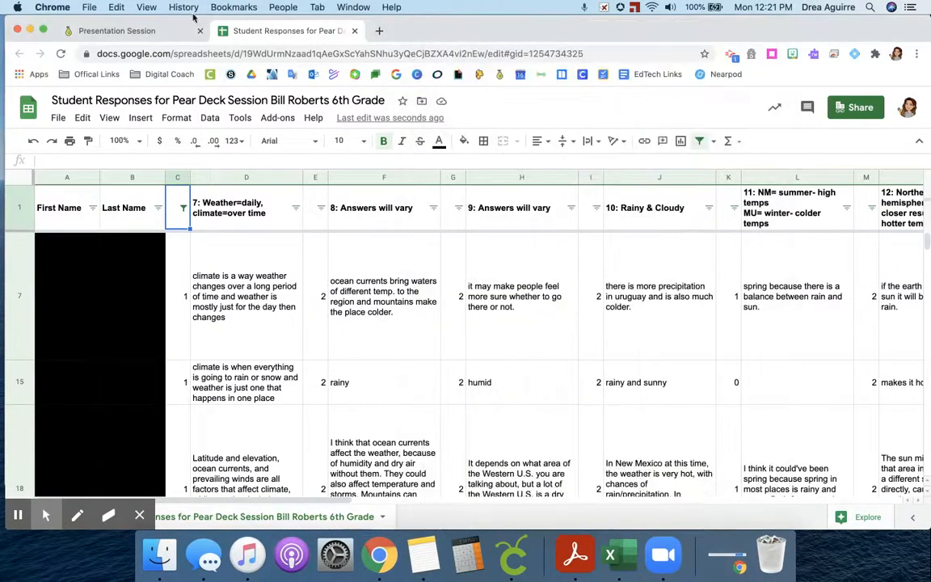
# In the Pear Deck session dashboard, view the feedback already given on the first submitted slide 17 response, and close it
pyautogui.click(154, 31)
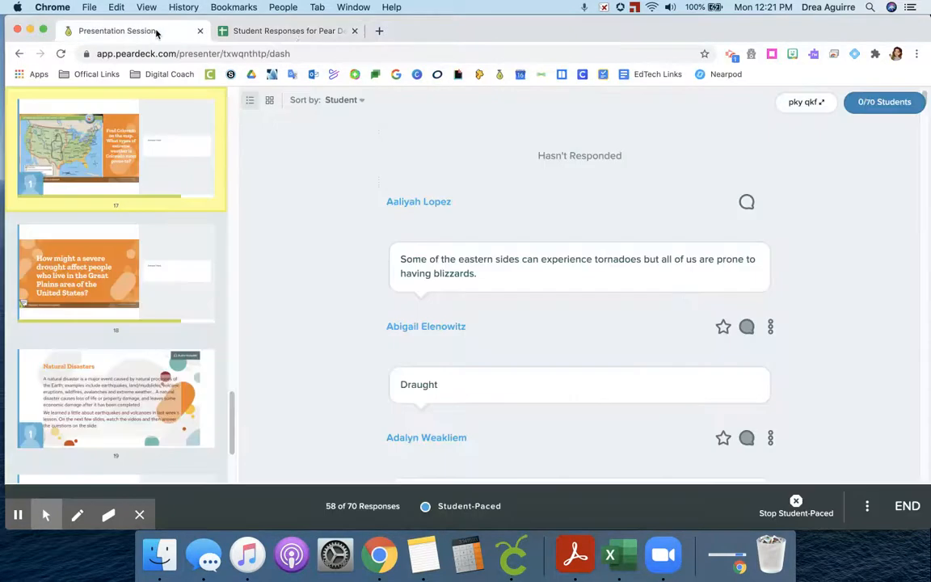
pyautogui.click(748, 327)
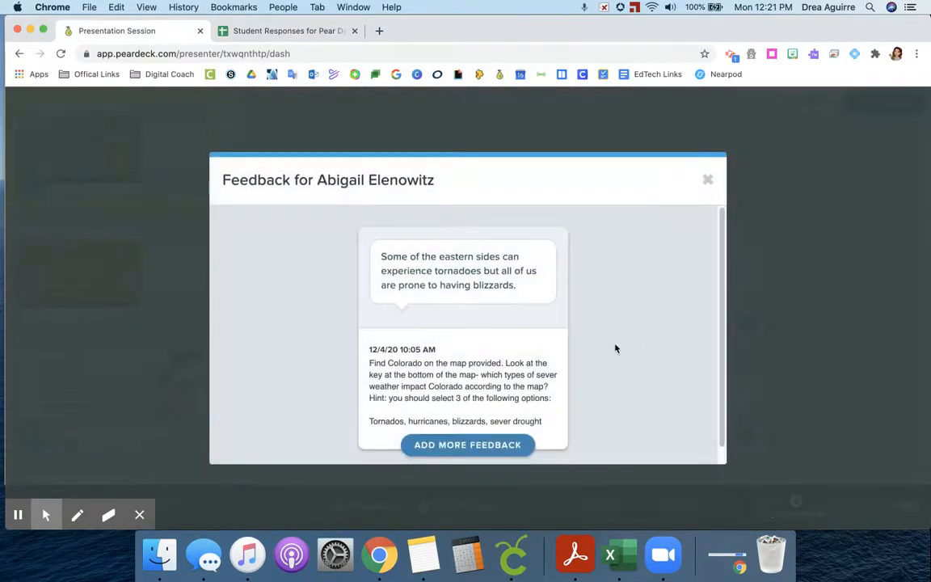
pyautogui.click(708, 179)
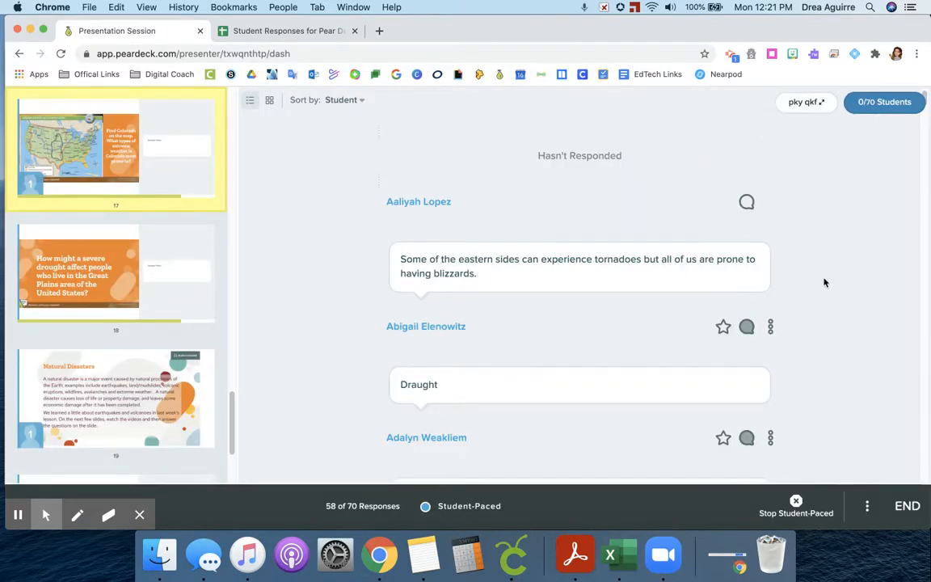
# Return to the student responses spreadsheet and inspect the total score formula and scores in the TS column Y
pyautogui.click(291, 31)
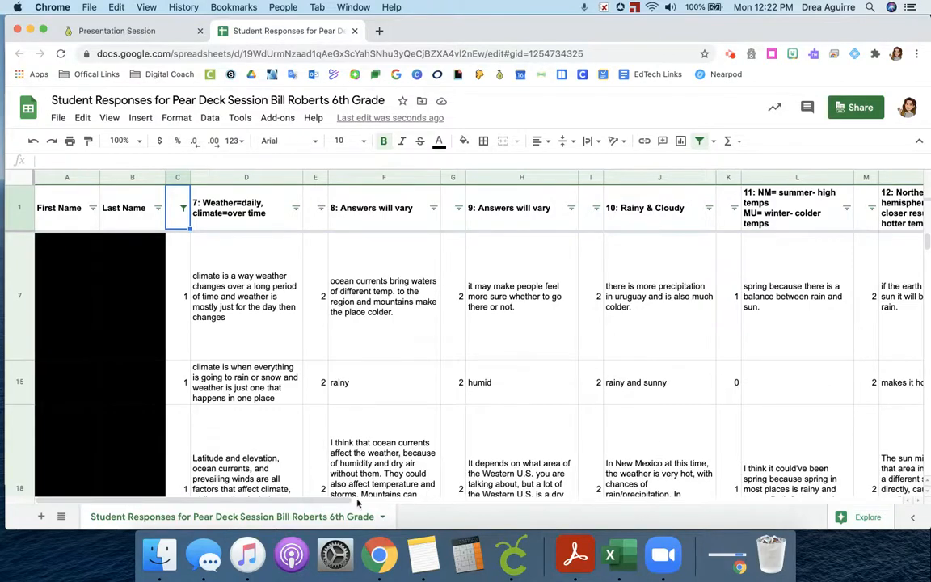
pyautogui.moveTo(337, 503); pyautogui.dragTo(695, 477)
pyautogui.click(699, 329)
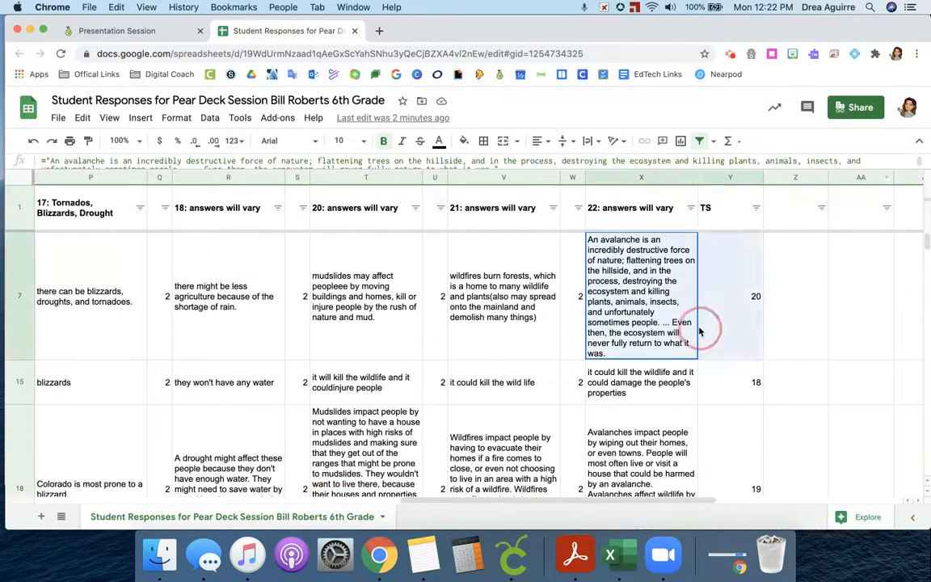
pyautogui.click(744, 339)
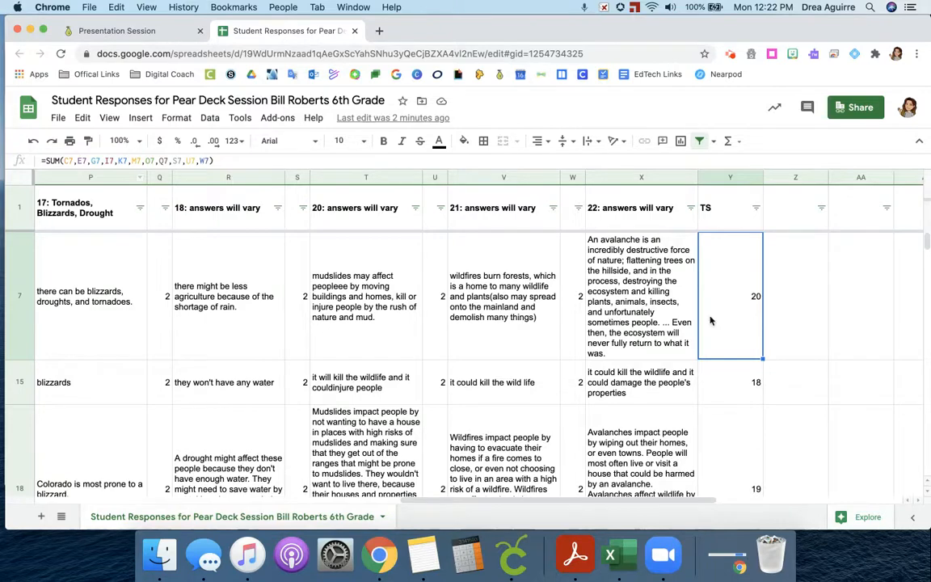
pyautogui.scroll(-5, 751, 335)
pyautogui.scroll(5, 751, 336)
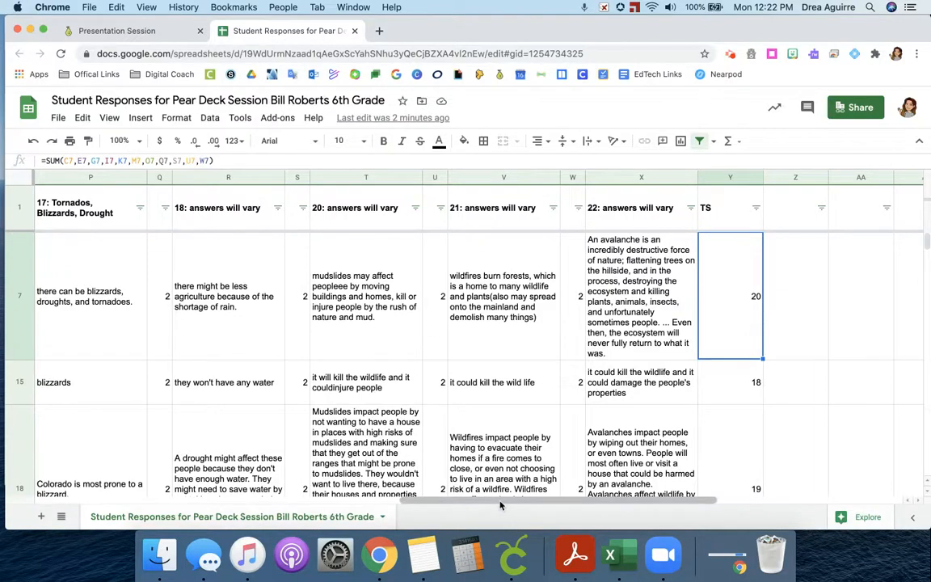
# Freeze the first two columns of the spreadsheet, First Name and Last Name
pyautogui.hscroll(-15, 485, 477)
pyautogui.moveTo(67, 181); pyautogui.dragTo(129, 187)
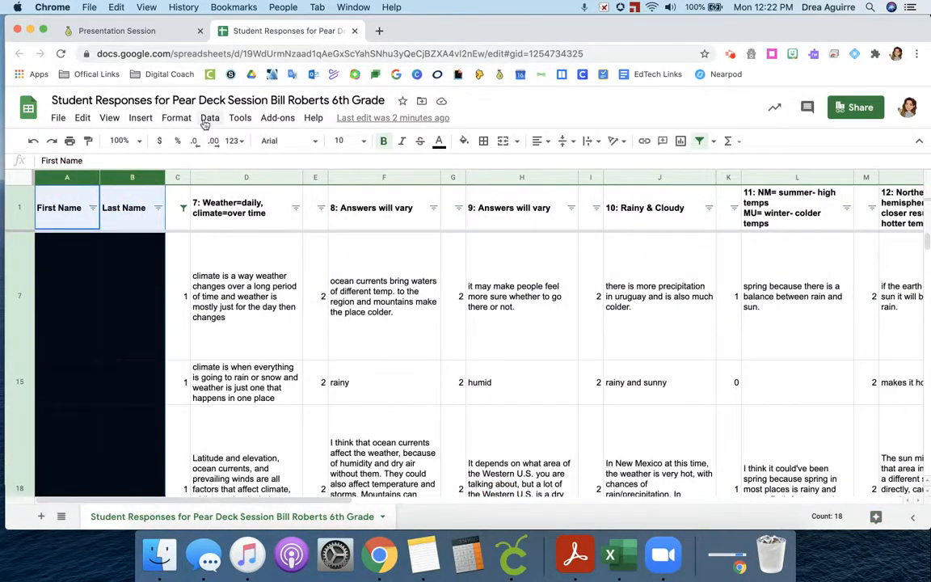
pyautogui.click(109, 118)
pyautogui.moveTo(205, 139)
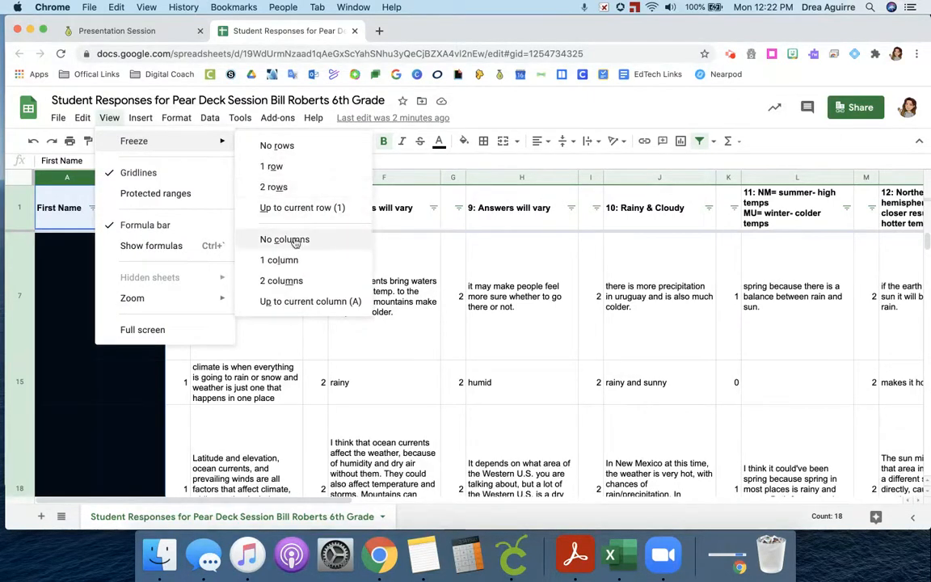
pyautogui.click(292, 285)
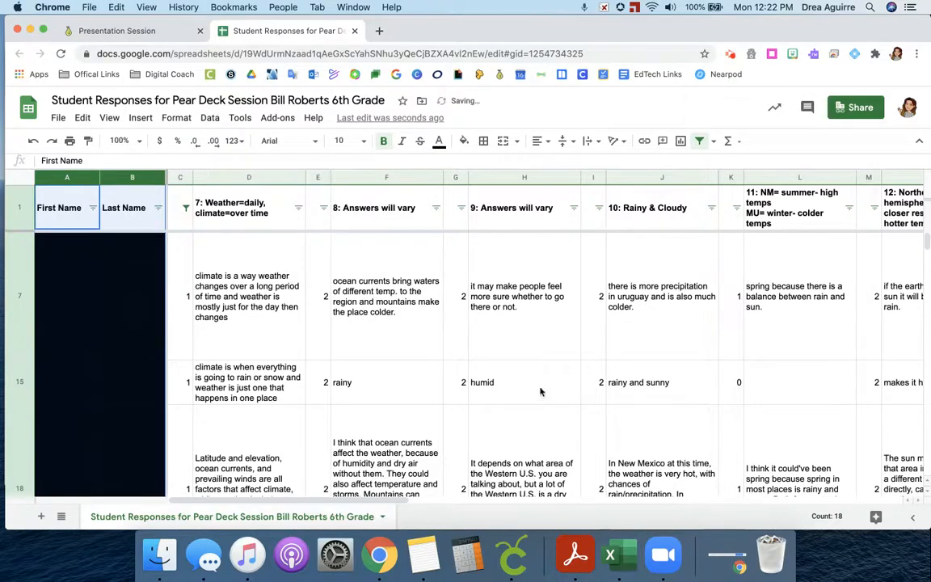
# Review the total scores in the TS column alongside the frozen student name columns, selecting across row 18 toward the names
pyautogui.moveTo(372, 500); pyautogui.dragTo(832, 483)
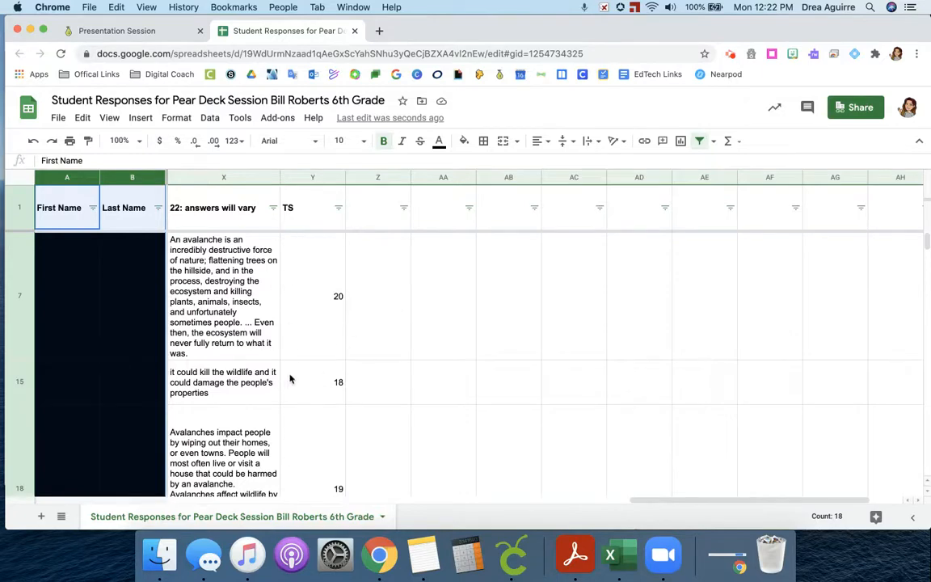
pyautogui.scroll(-15, 315, 352)
pyautogui.scroll(15, 317, 350)
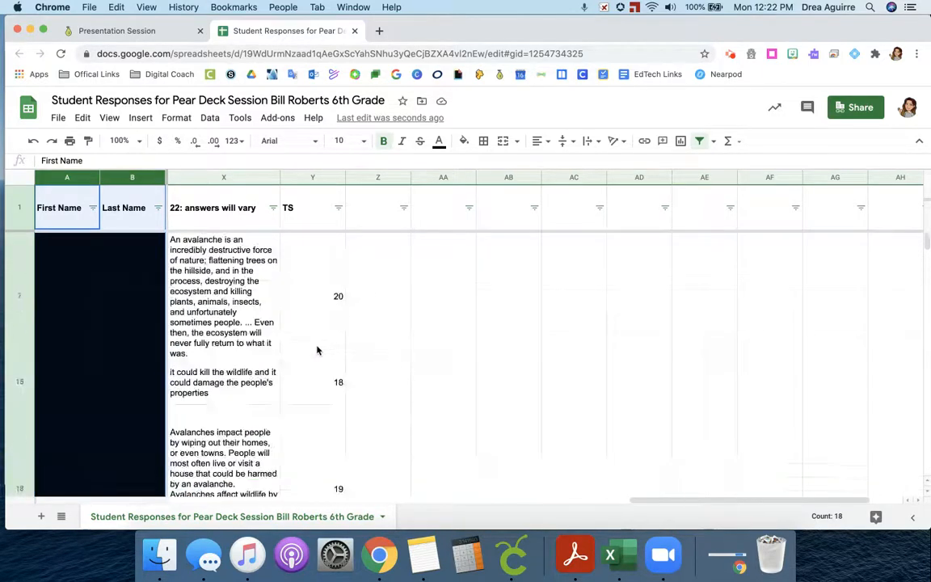
pyautogui.click(727, 453)
pyautogui.keyDown('shift'); pyautogui.click(66, 404); pyautogui.keyUp('shift')
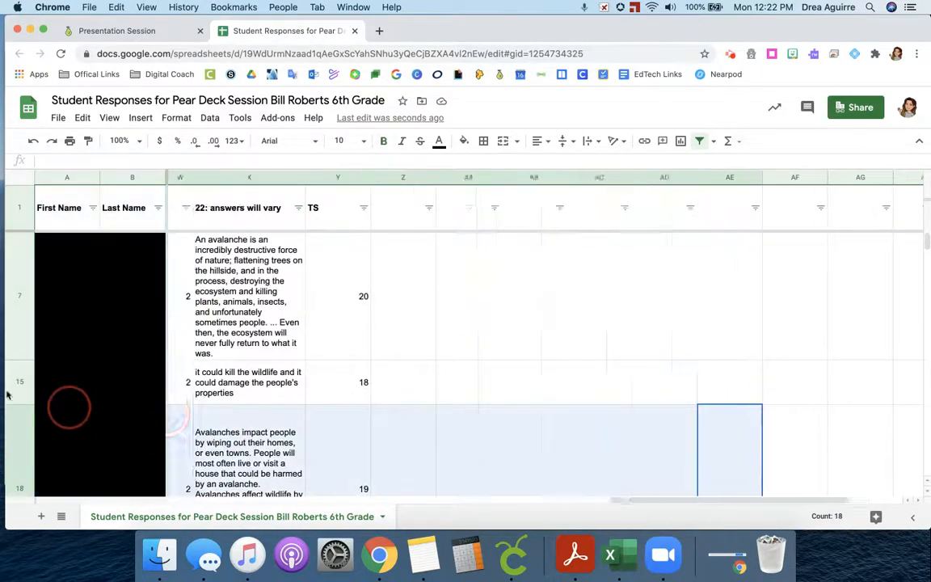